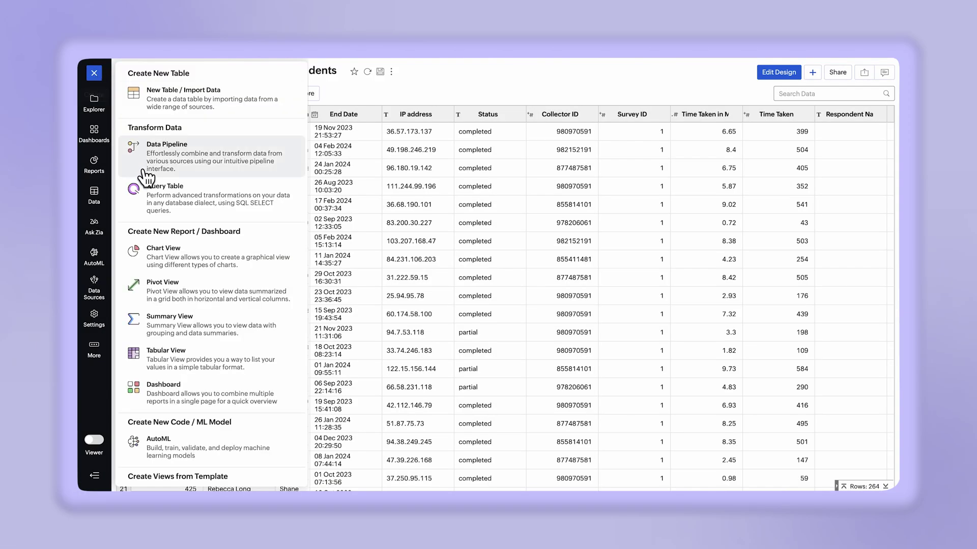
Create a new query table and begin the query with SELECT on its own line
left_click(149, 184)
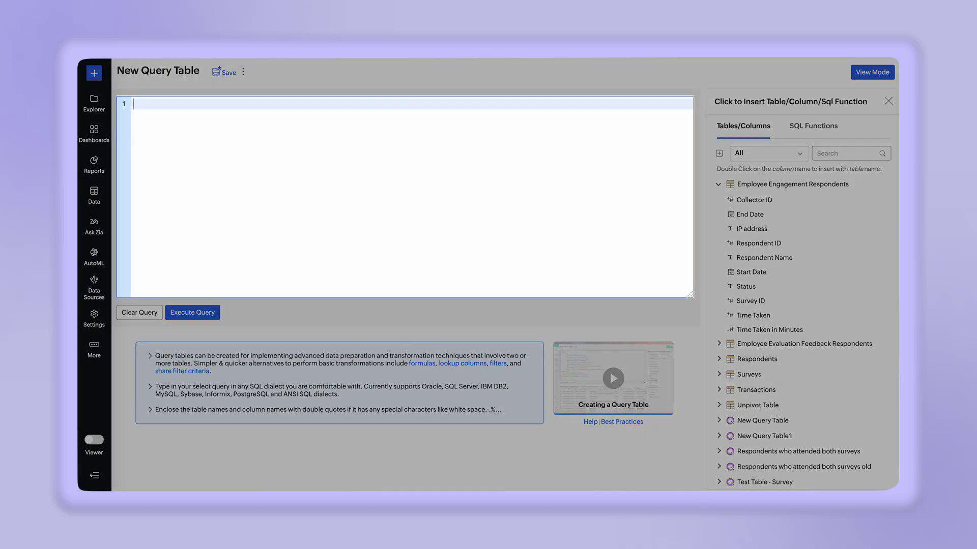
type("S")
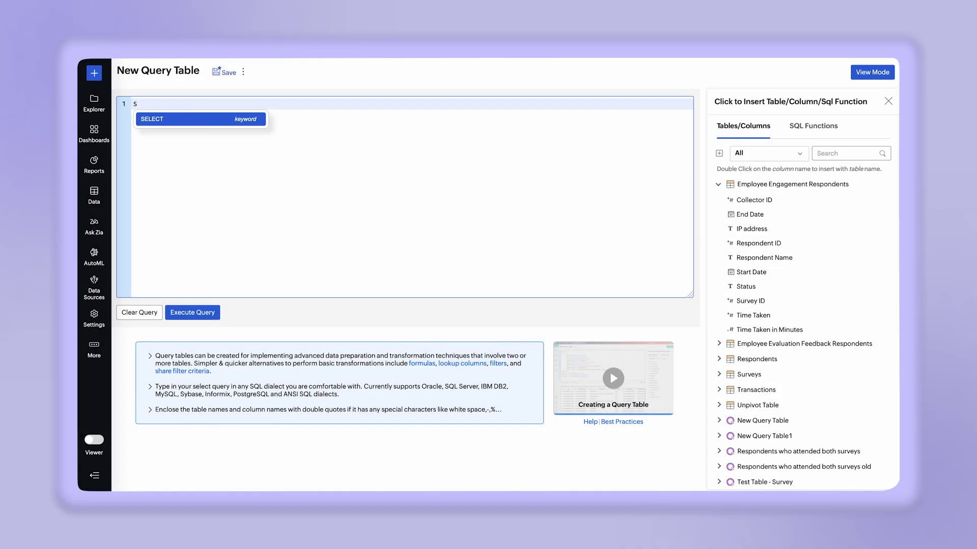
key("Return")
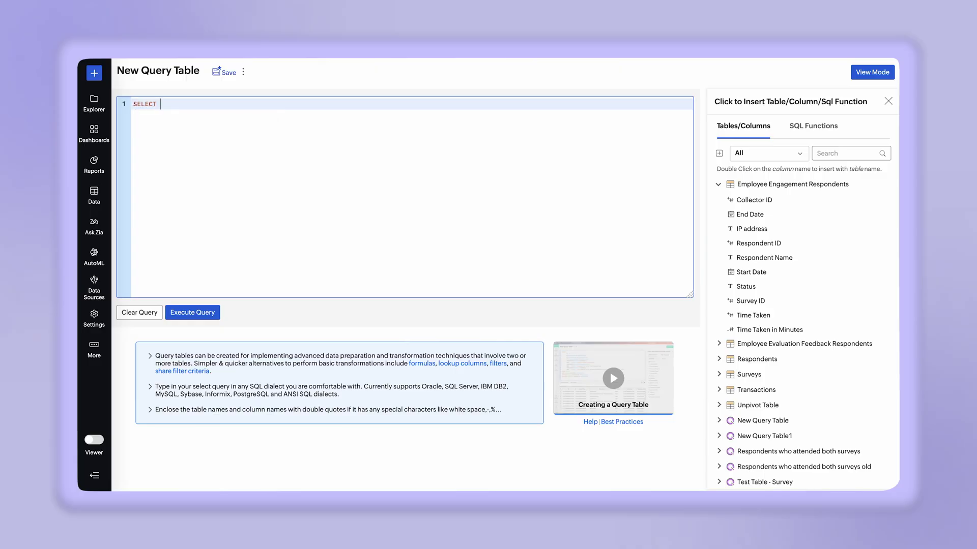
key("Return")
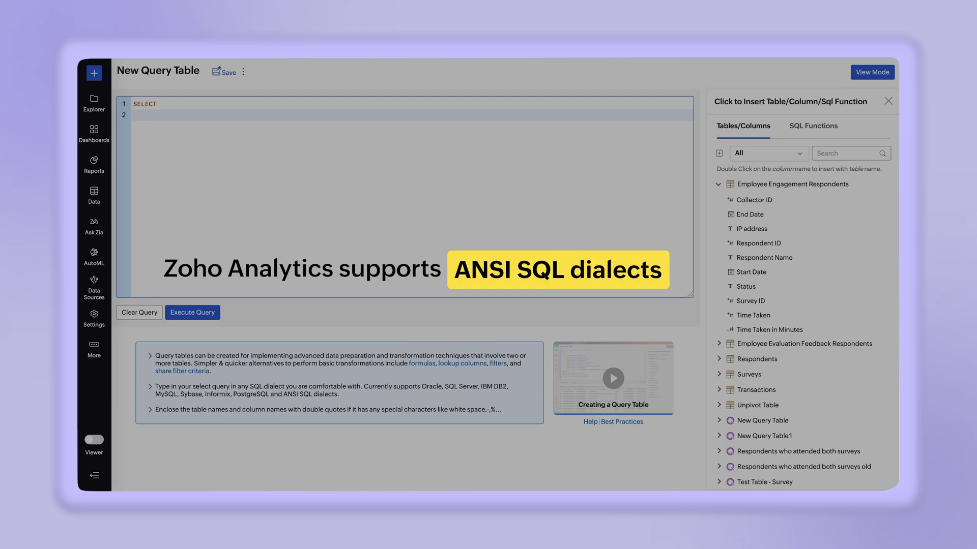
Select Respondent ID as "Common Respondents", Respondent Name as "Name", and Team as "Team"
type("Commonre")
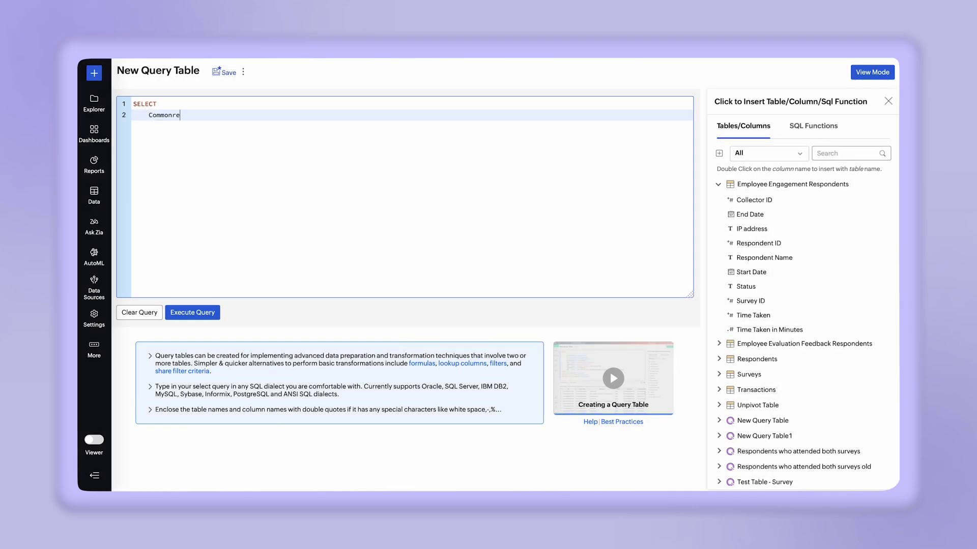
type("spondents.\"Respondent ID\" AS \"Common Respondents\",")
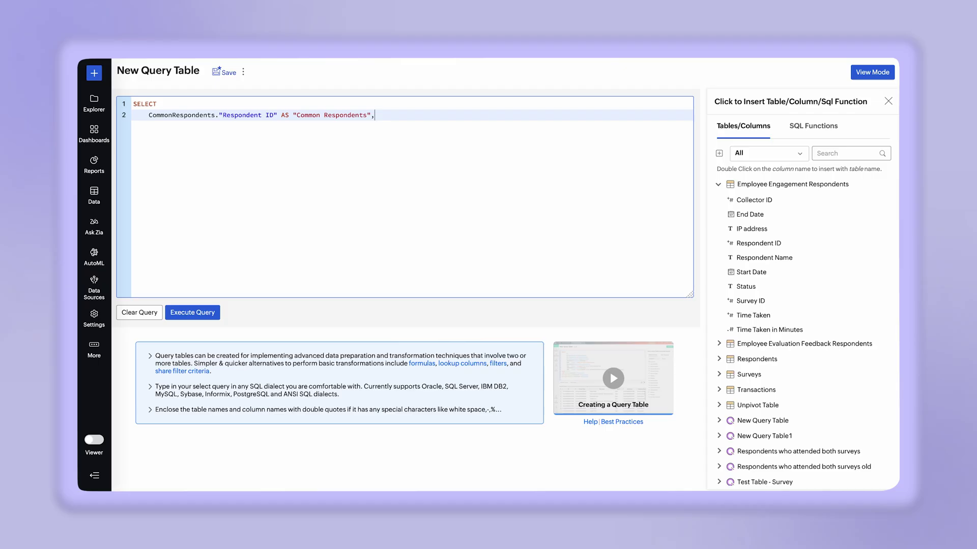
key("Return")
type("Respondents.\"Respondent Name\" AS \"Name\",")
key("Return")
type("Respondents.")
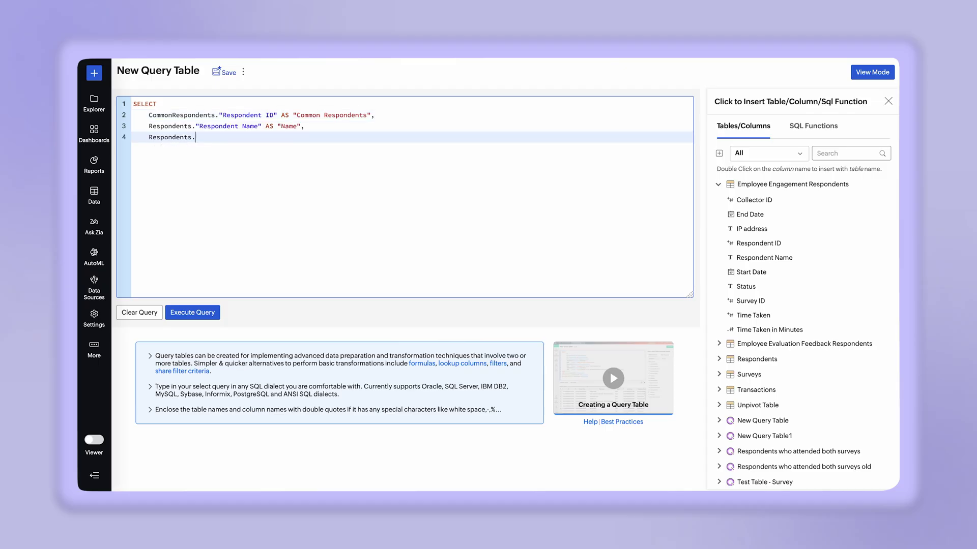
type("\"Team\" AS \"Team\",")
key("Return")
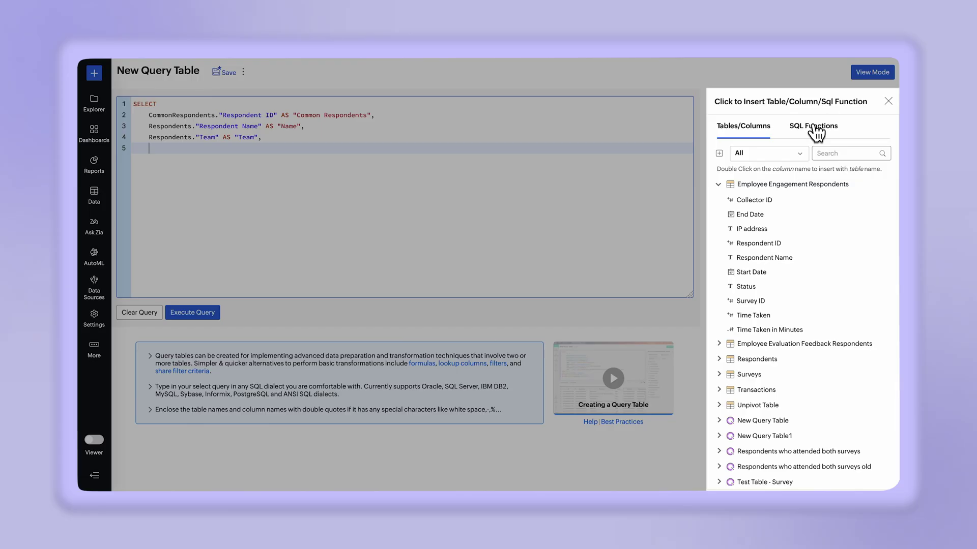
Add a FROM clause joining the two survey respondent subqueries and Respondents on "Respondent ID"
left_click(814, 127)
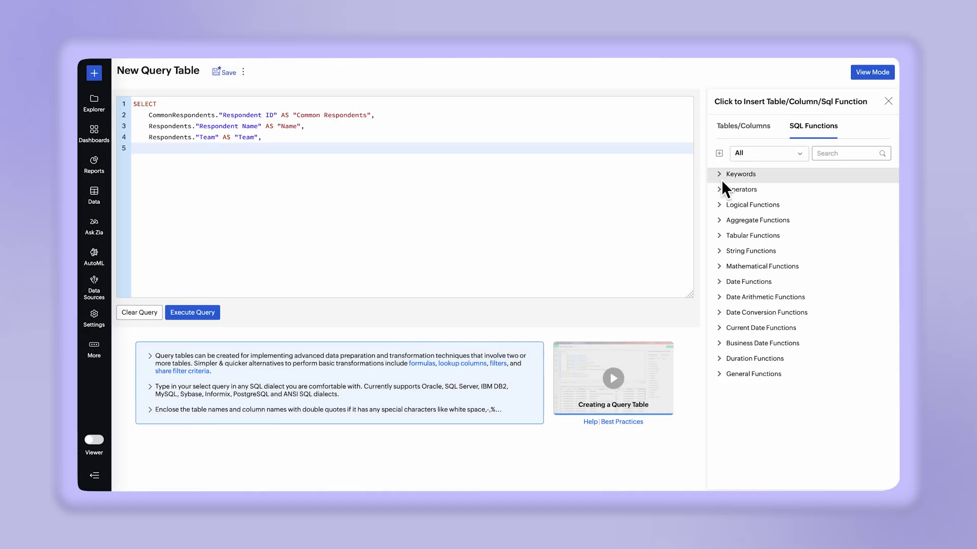
left_click(719, 175)
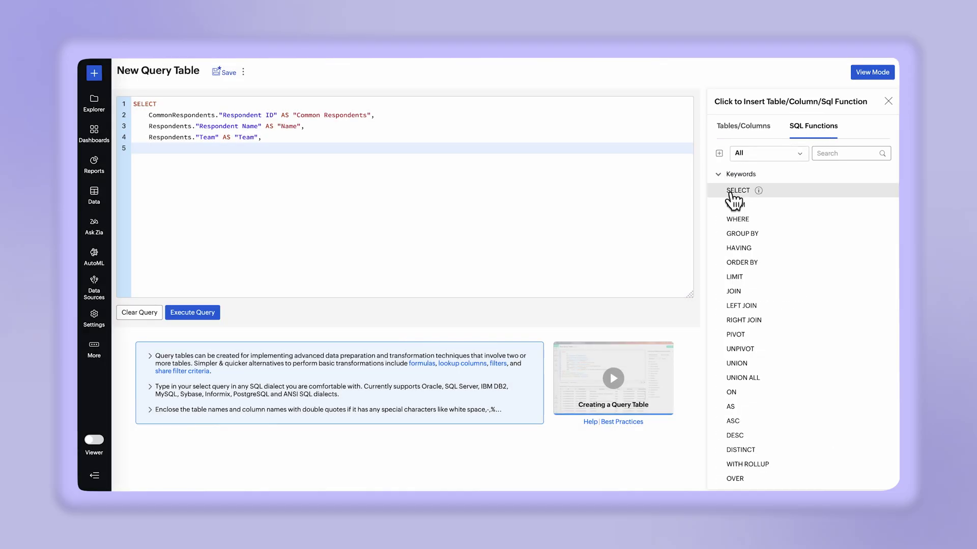
left_click(736, 205)
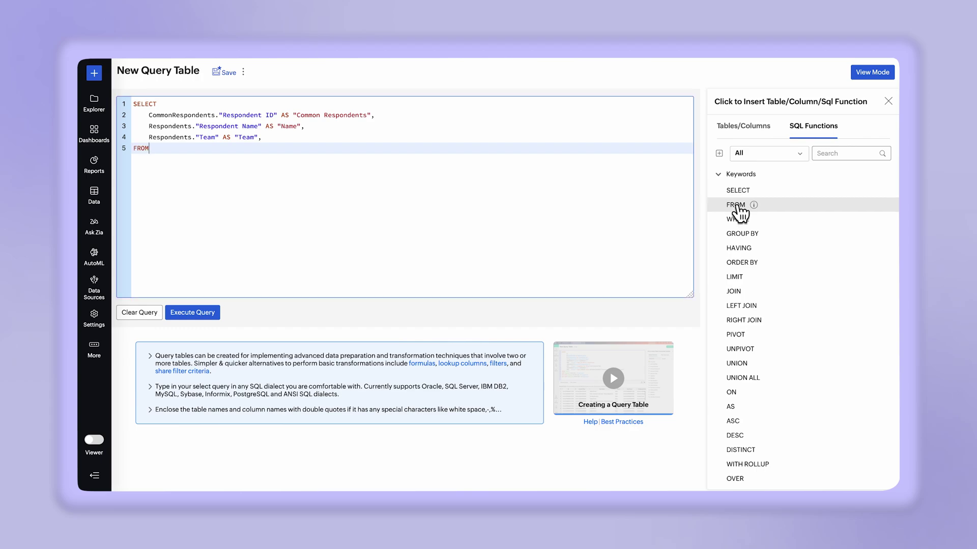
type("(SELECT \" Respondent ID\" AS \"Respondent ID")
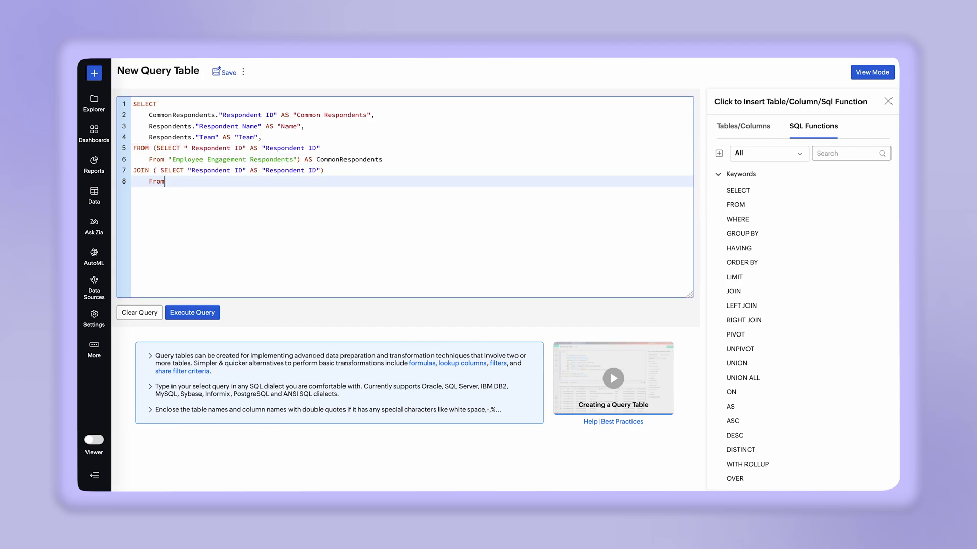
type("\"Employee Evaluation Feedback Respondents\") AS evalFee")
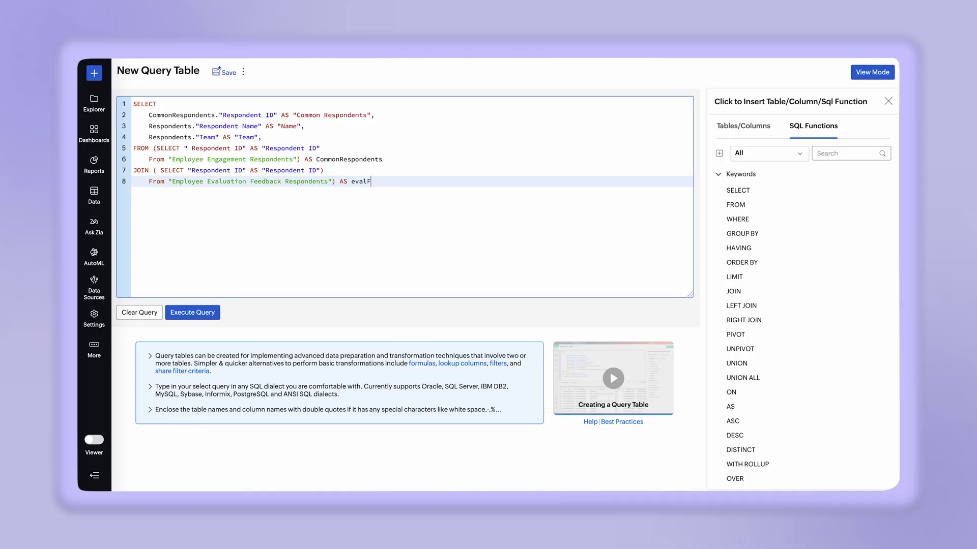
type("dbackRespondent ON CommonRespondents.\"Respondent ID\" = evalFeedbackRespondent")
type("s.\"Respondent I")
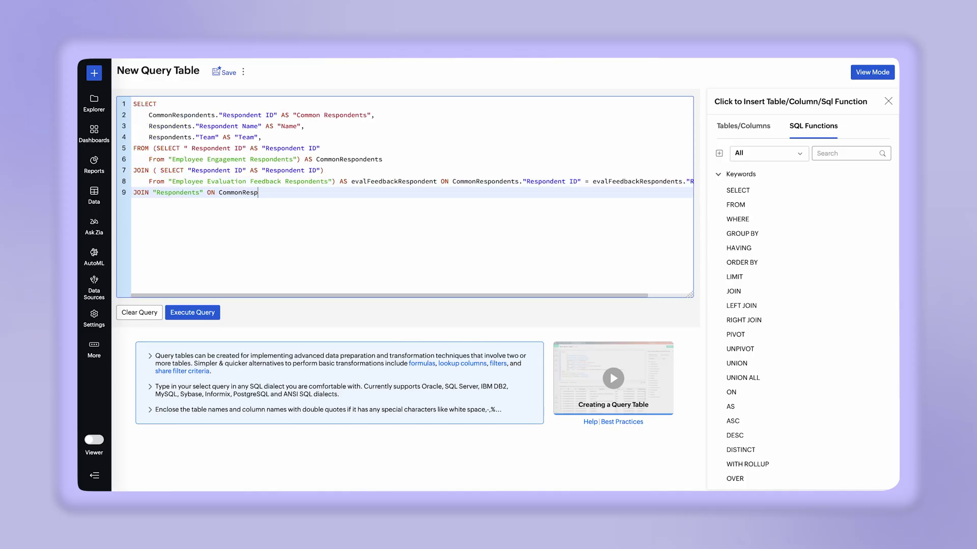
type("pondents.\"Respondent ID\"")
type("= \"Respondents\".\"Respondent")
type(" ID\"")
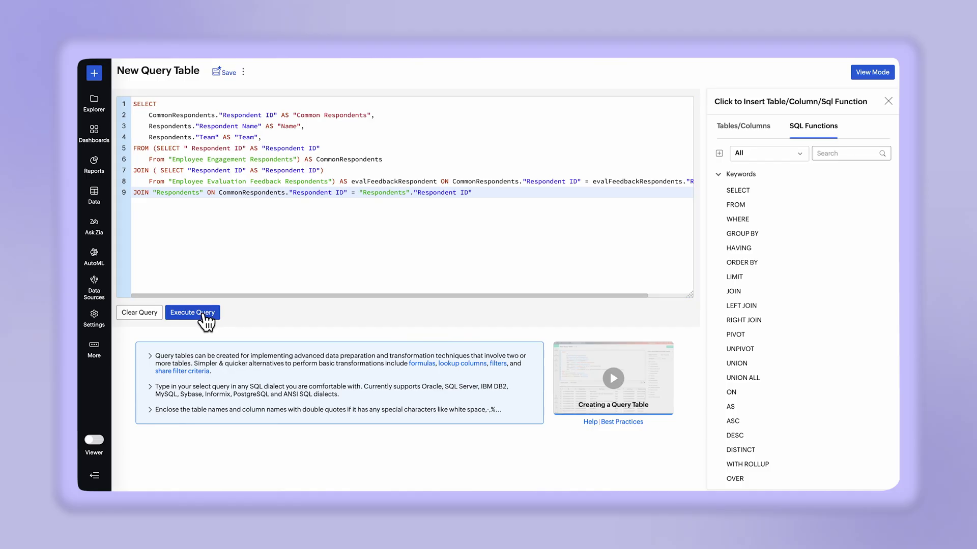
Preview the query results, save as 'Respondents who attended both surveys', and view its 200 rows
left_click(205, 314)
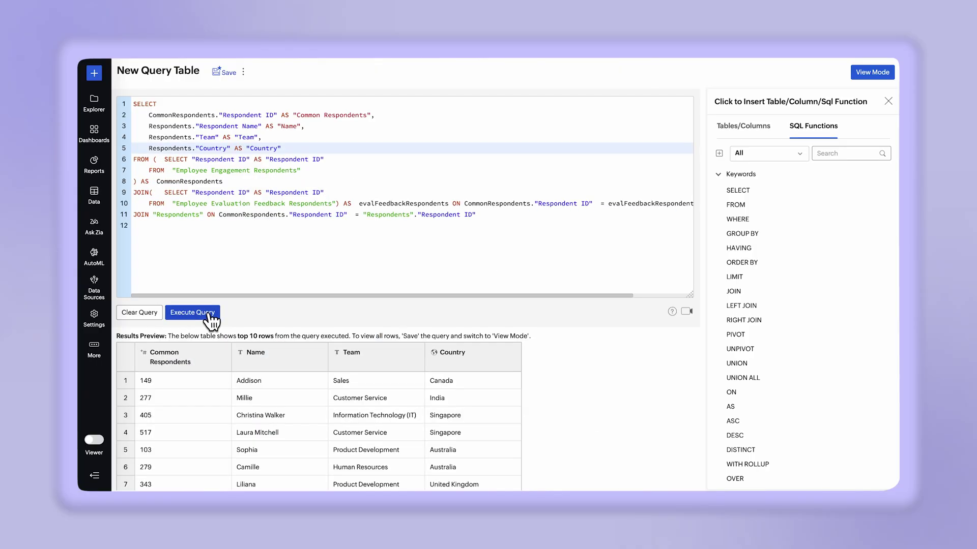
scroll(243, 314, "down", 2)
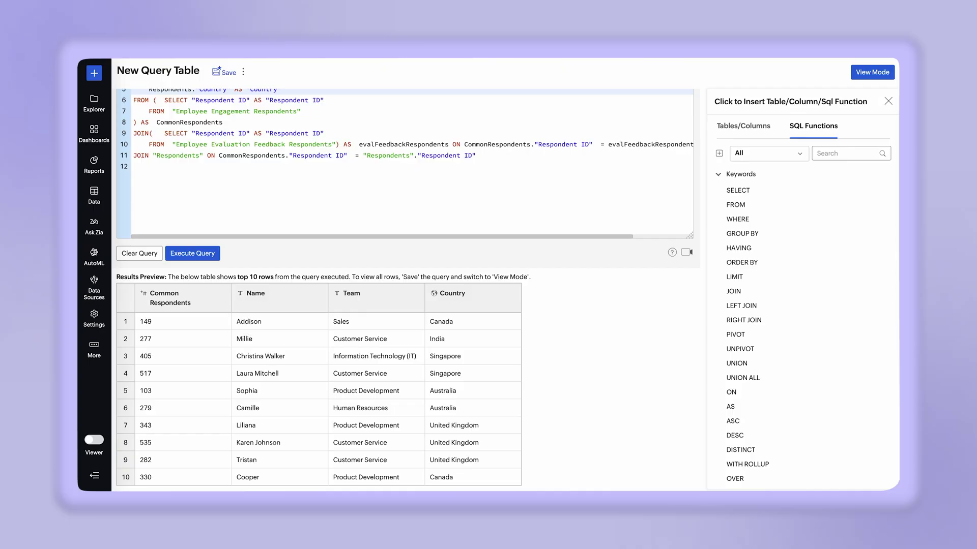
scroll(356, 255, "up", 2)
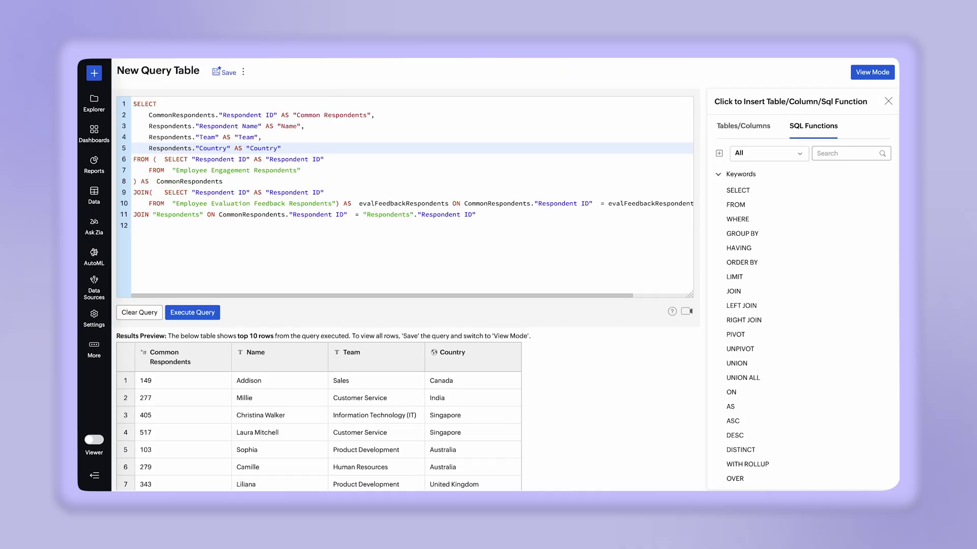
left_click(224, 73)
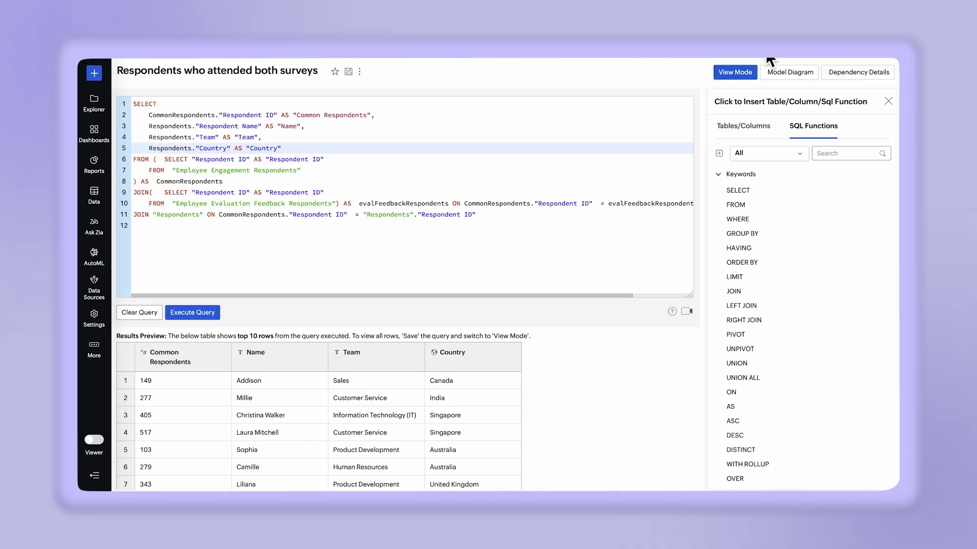
left_click(742, 74)
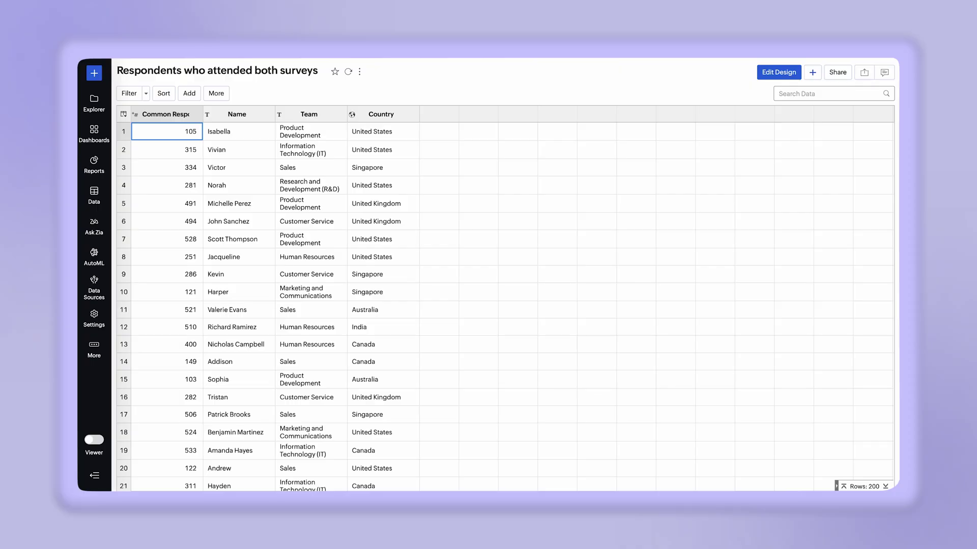
Chart Team against distinct count of Common Respondents, coloured by Country
left_click(94, 72)
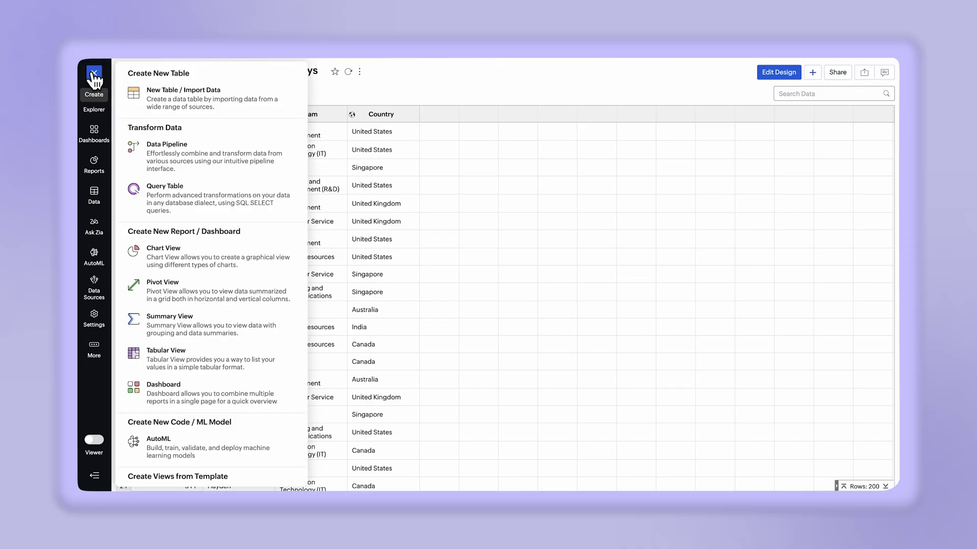
left_click(176, 260)
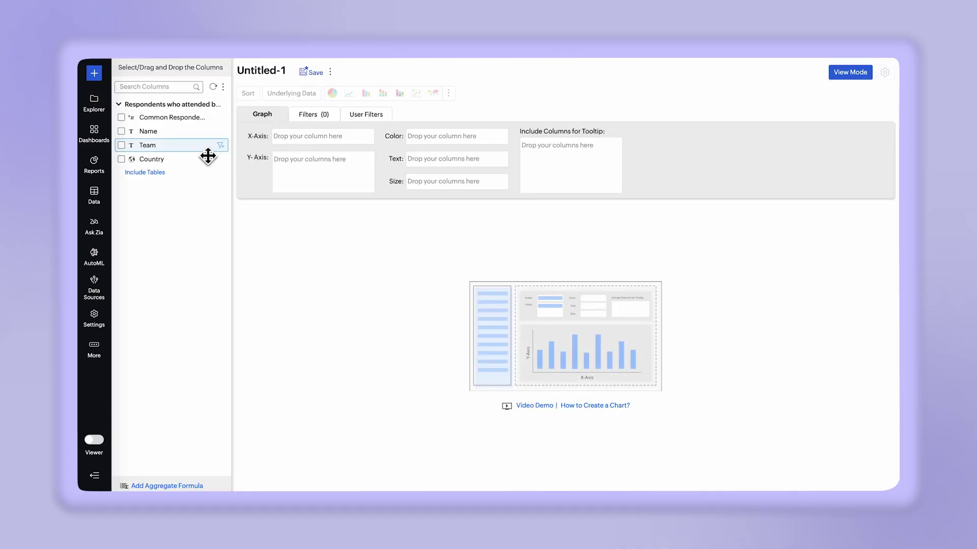
left_click_drag(207, 148, 348, 136)
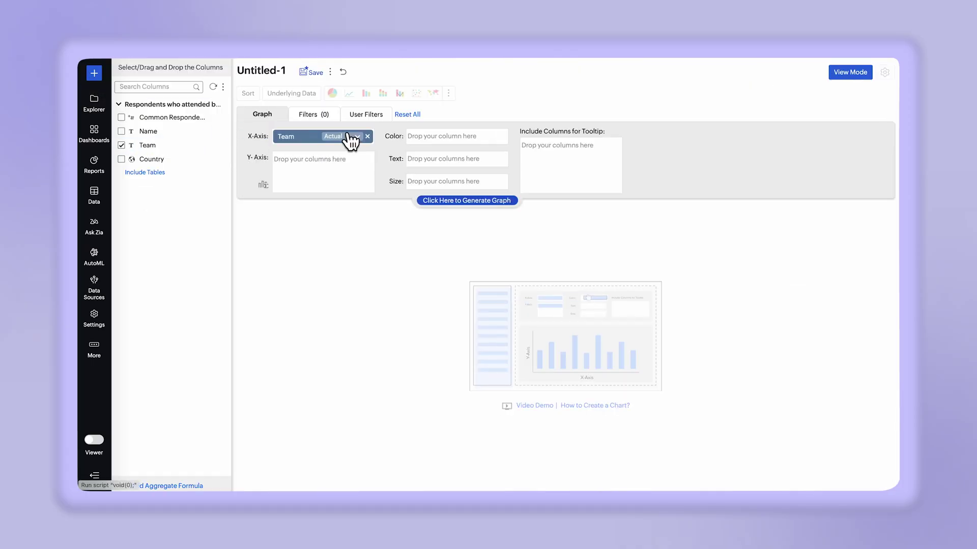
left_click_drag(193, 120, 328, 170)
left_click(357, 159)
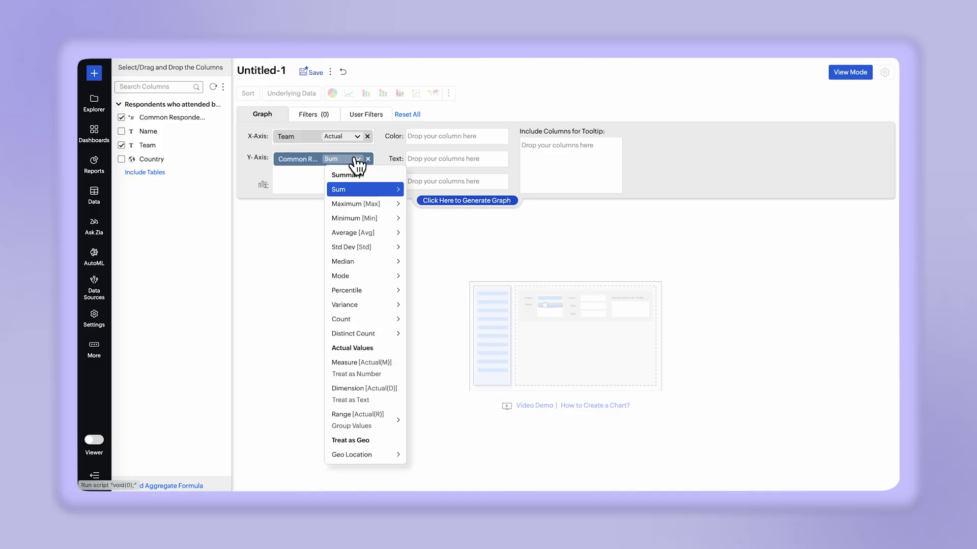
left_click(353, 333)
left_click_drag(208, 165, 493, 148)
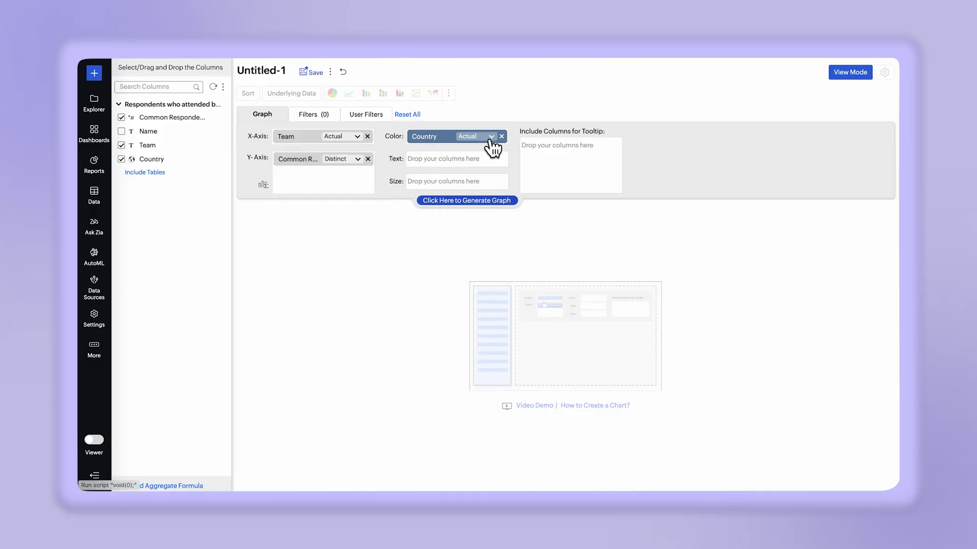
left_click(493, 200)
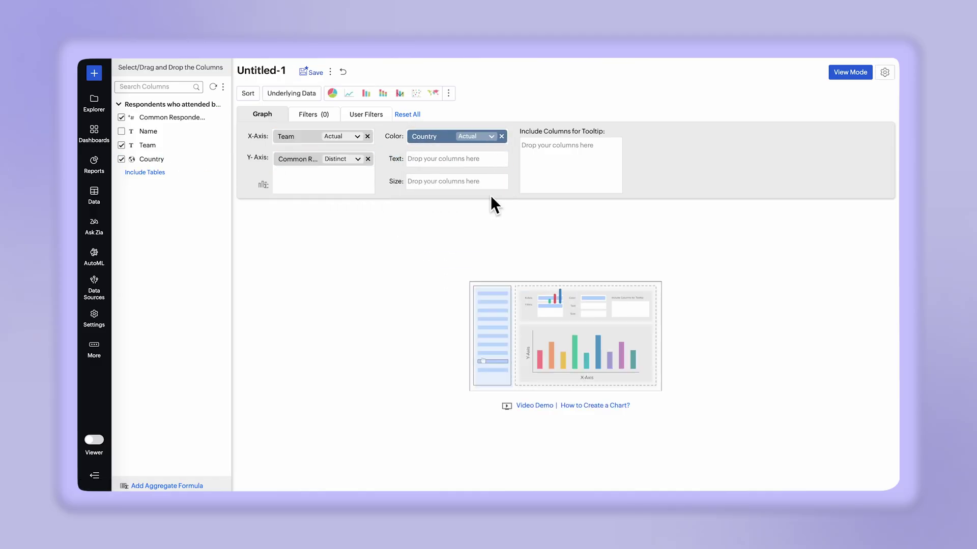
Sort teams by descending respondent count and look for the stacked bar chart type
left_click(248, 93)
left_click(285, 170)
left_click(449, 93)
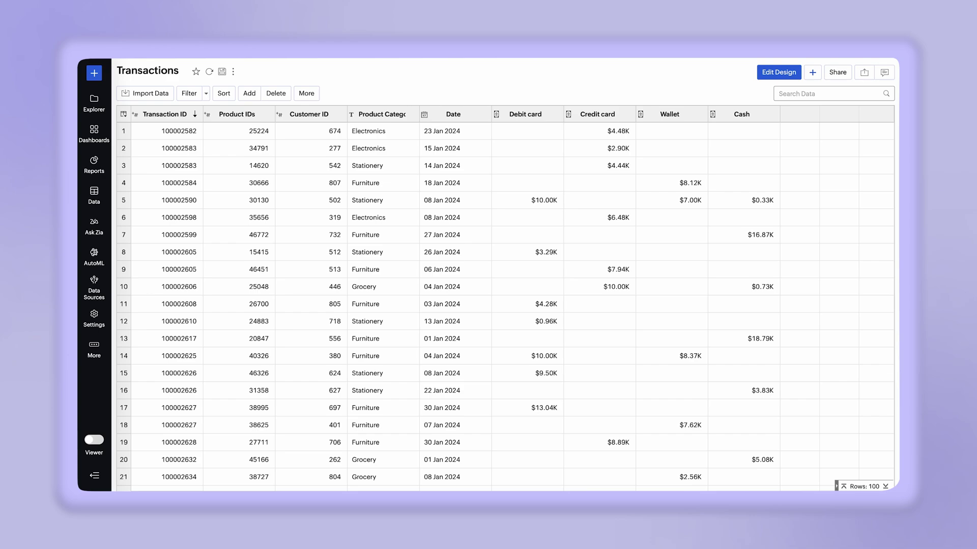
Create a new query table starting with SELECT PaymentDetails.*
left_click(94, 73)
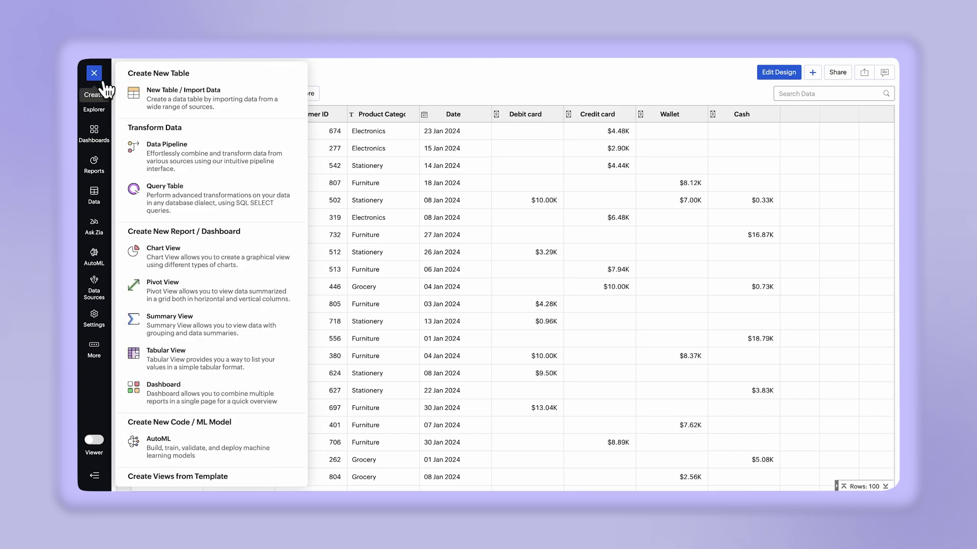
left_click(155, 190)
type("Sel")
key("Return")
type("PaymentDetails.*")
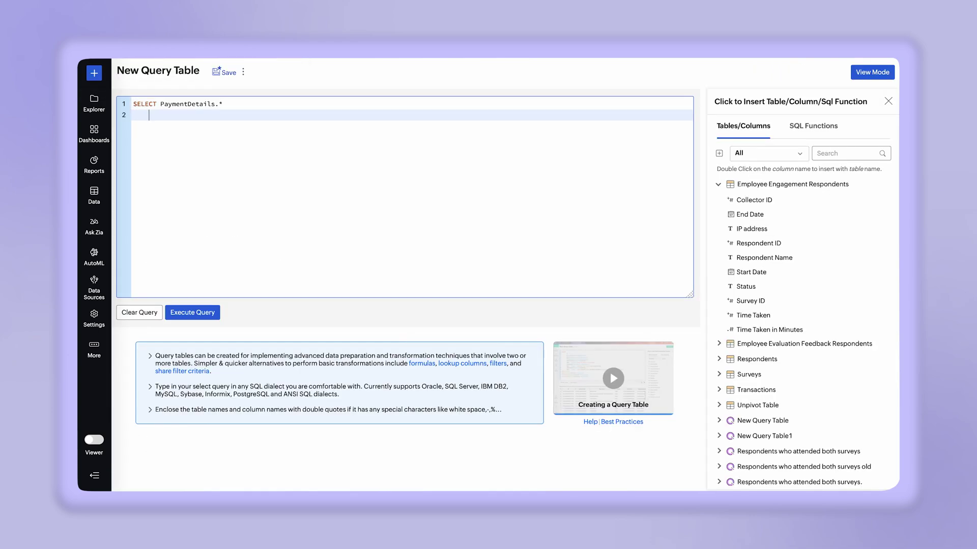
key("Return")
Add a FROM subquery selecting the Cash and Credit card columns, aliased OriginalTable
type("FROM (SELECT")
key("Return")
type("\"Cash\",")
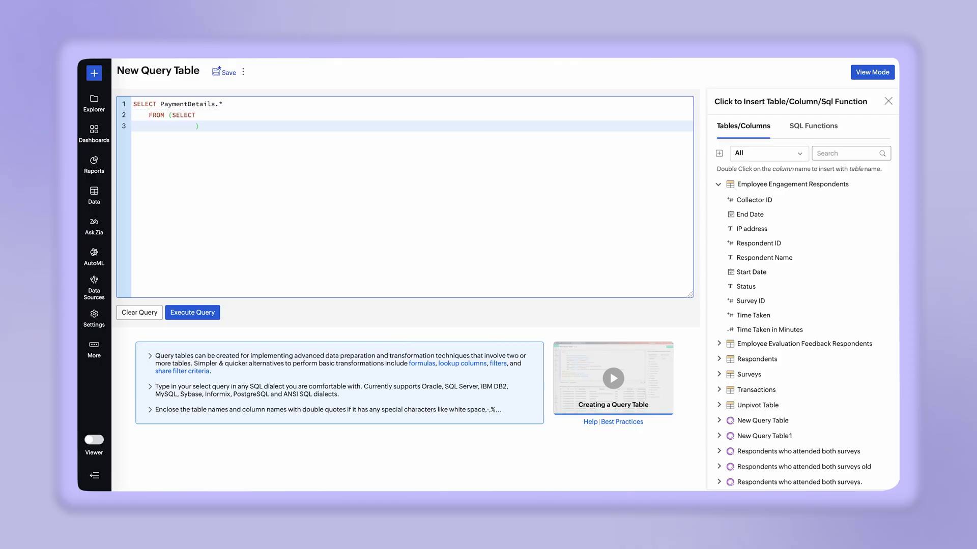
key("Return")
type("\"Cre")
key("Down")
key("Return")
type(",")
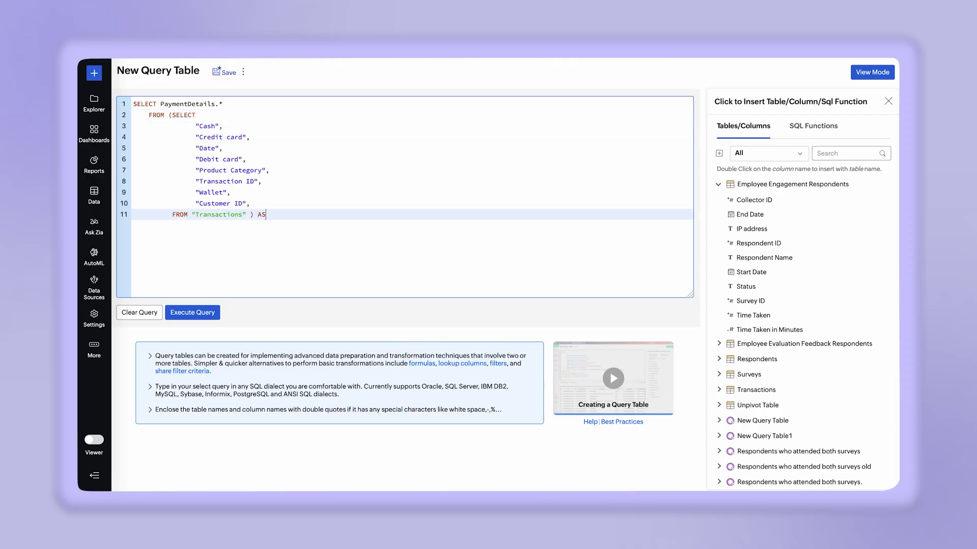
type("OriginalTable")
Add the UNPIVOT clause: Amount FOR "Payment Mode" IN the OriginalTable payment columns
key("Return")
type("UN")
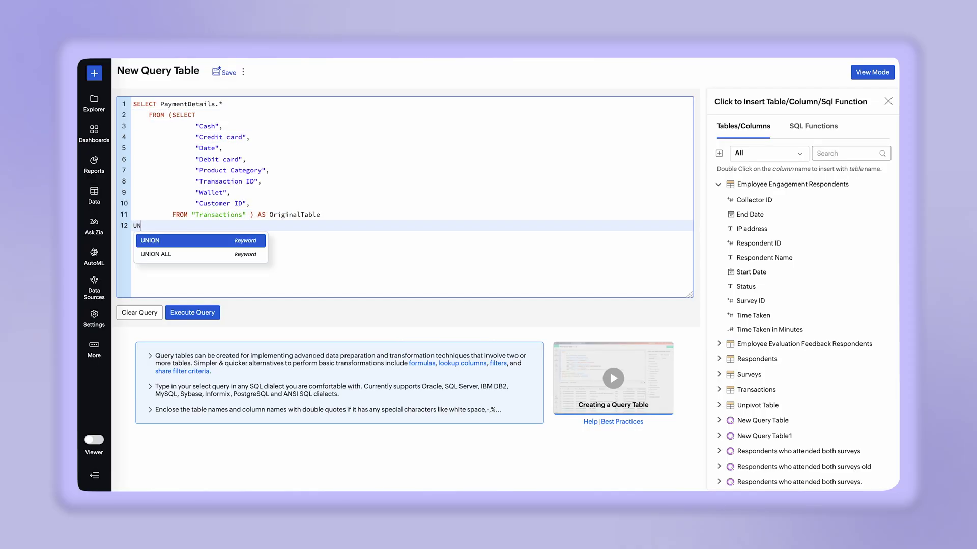
type("PIVOT")
key("Return")
type("(Amount FOR")
type(" \"Payment Mode\" IN ( 0")
type("riginalTable.\"Cash\"")
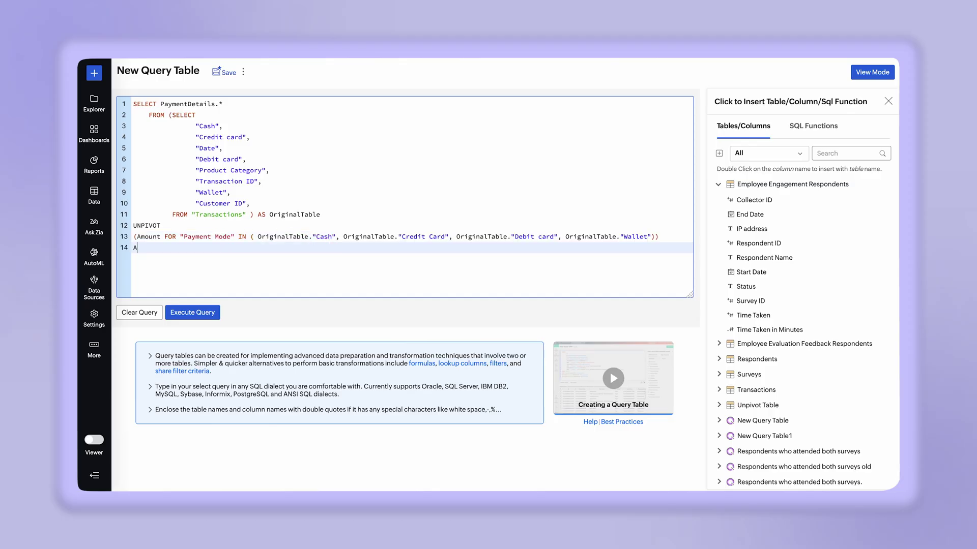
Alias the unpivot result as PaymentDetails and preview the query output
type("S PaymentDetails")
left_click(186, 313)
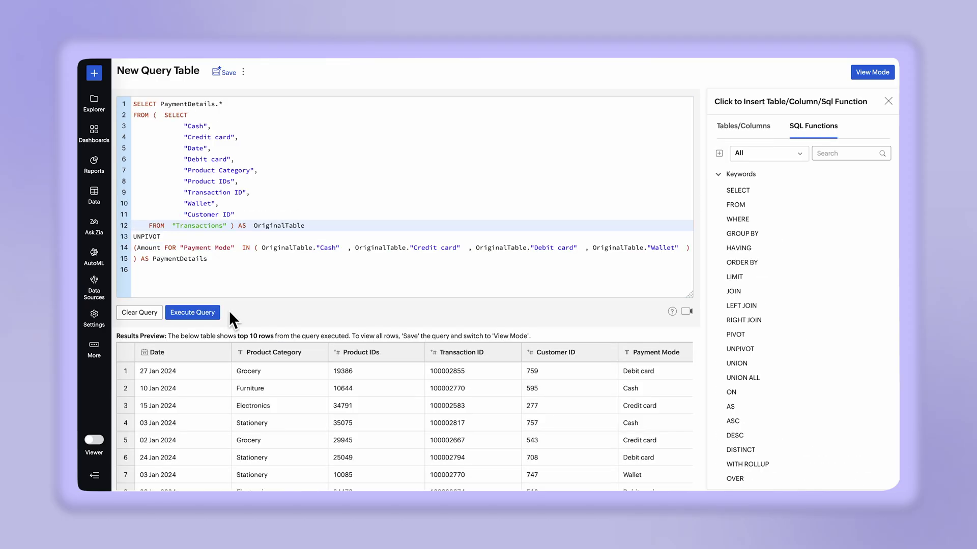
scroll(230, 317, "down", 1)
scroll(229, 311, "up", 1)
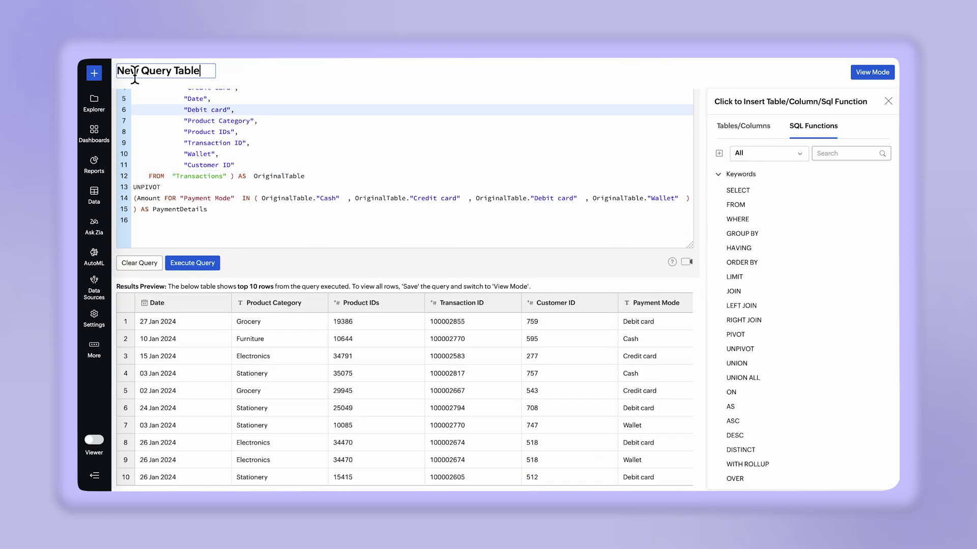
Rename the query table to 'Transactions - Payment Mode' and save it
left_click(131, 69)
key("ctrl+a")
type("Transactions - Payment Mode")
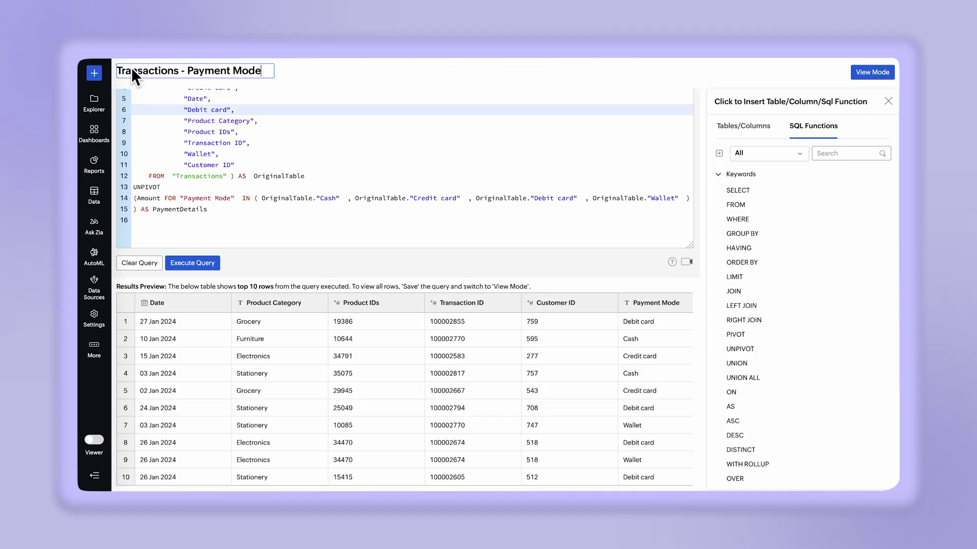
key("Return")
left_click(284, 74)
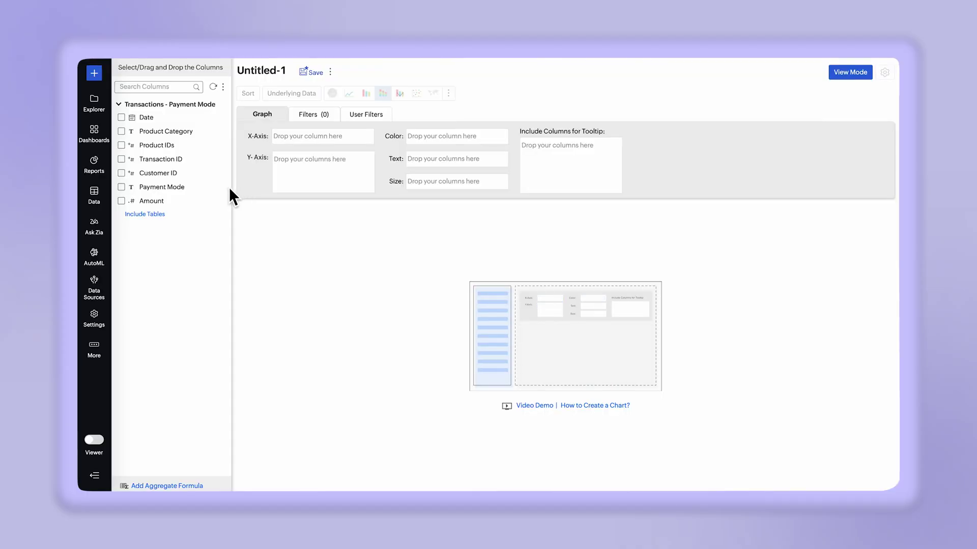
Chart summed Amount by Payment Mode and switch it to a ring chart
left_click_drag(212, 194, 320, 142)
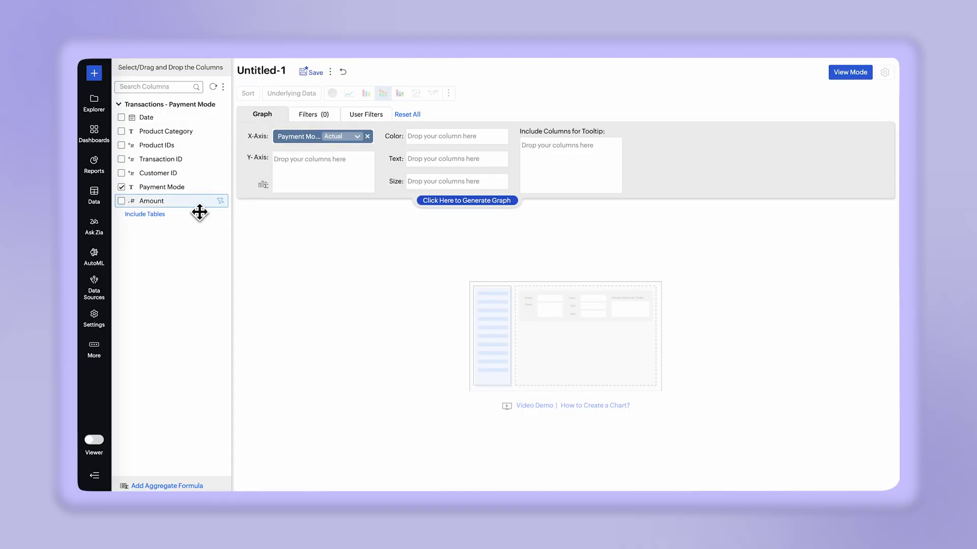
left_click_drag(199, 213, 346, 173)
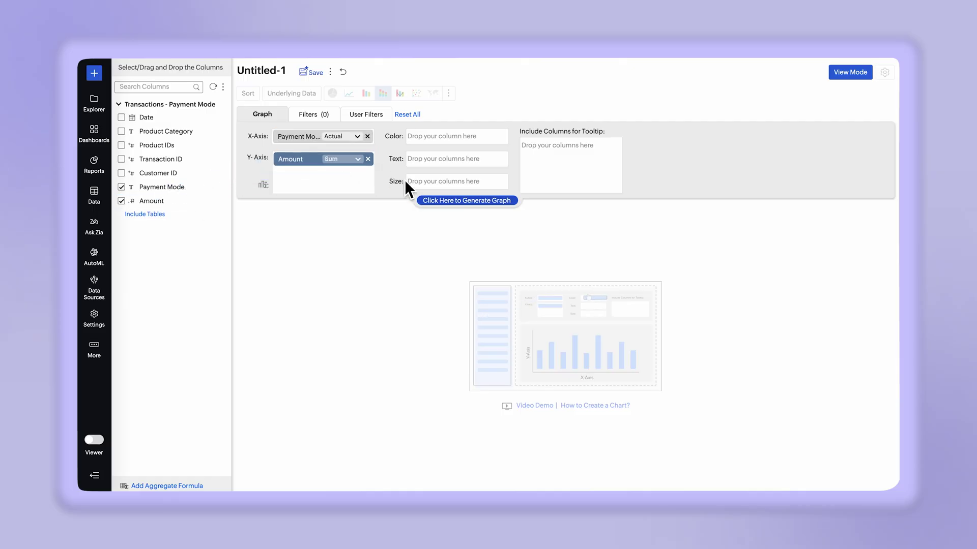
left_click(425, 200)
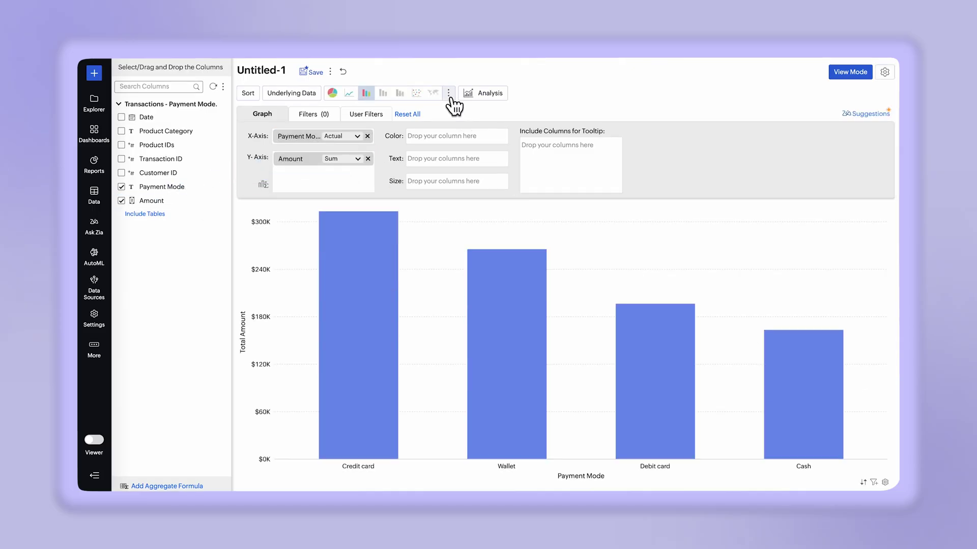
left_click(449, 93)
left_click(452, 112)
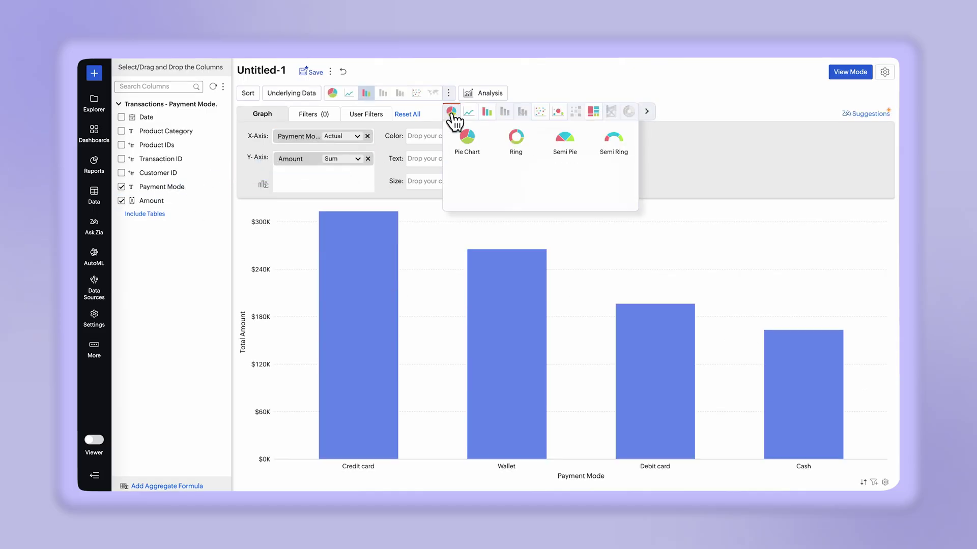
left_click(516, 138)
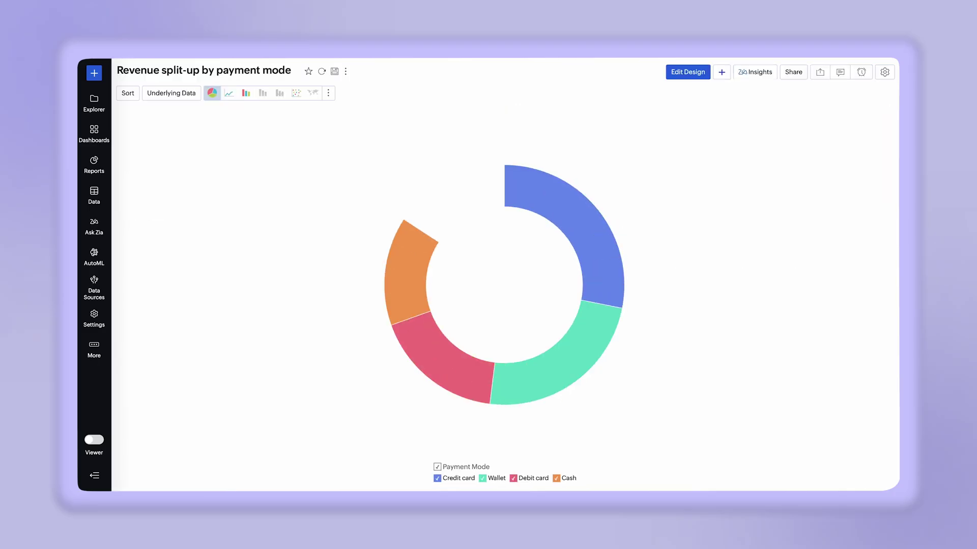